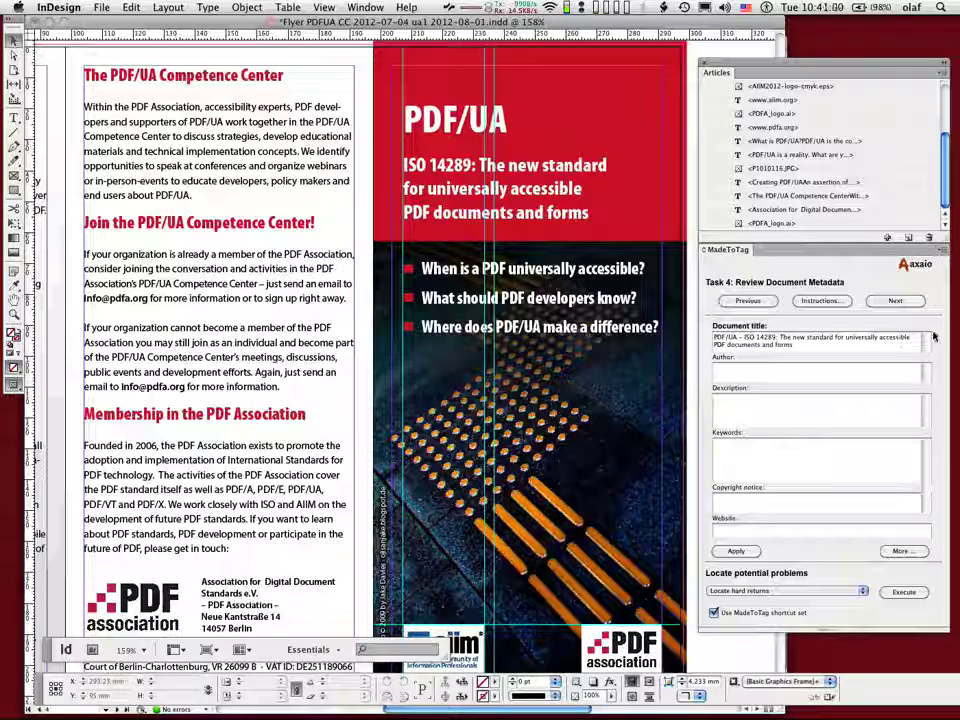
Step: Answer the save-metadata prompt and advance MadeToTag to Task 5, Create Tagged PDF File
left_click(895, 300)
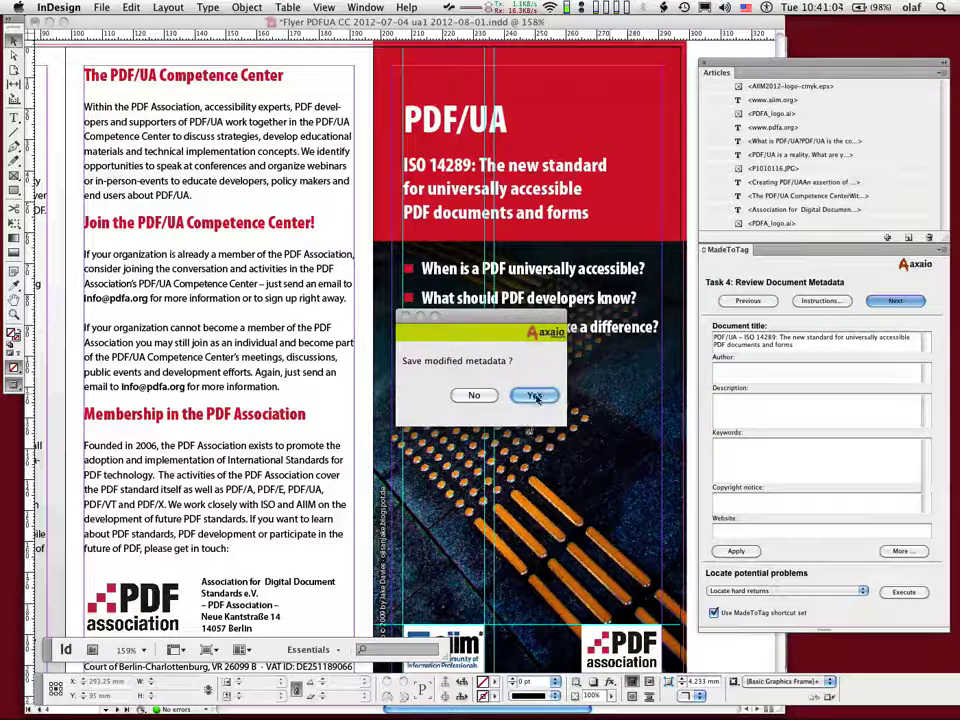
left_click(474, 396)
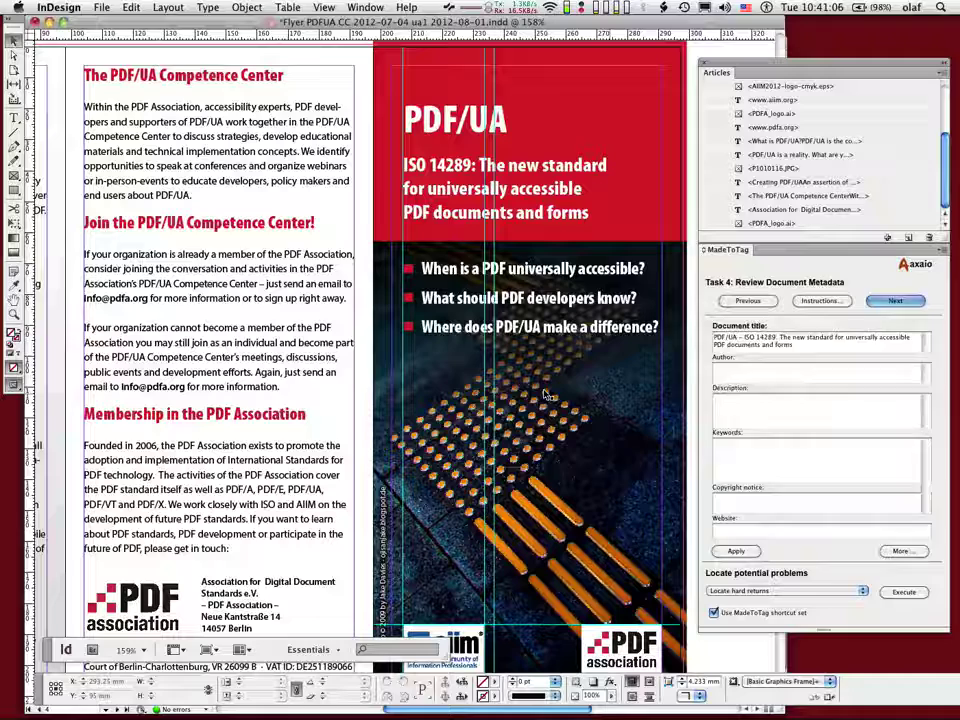
left_click(751, 301)
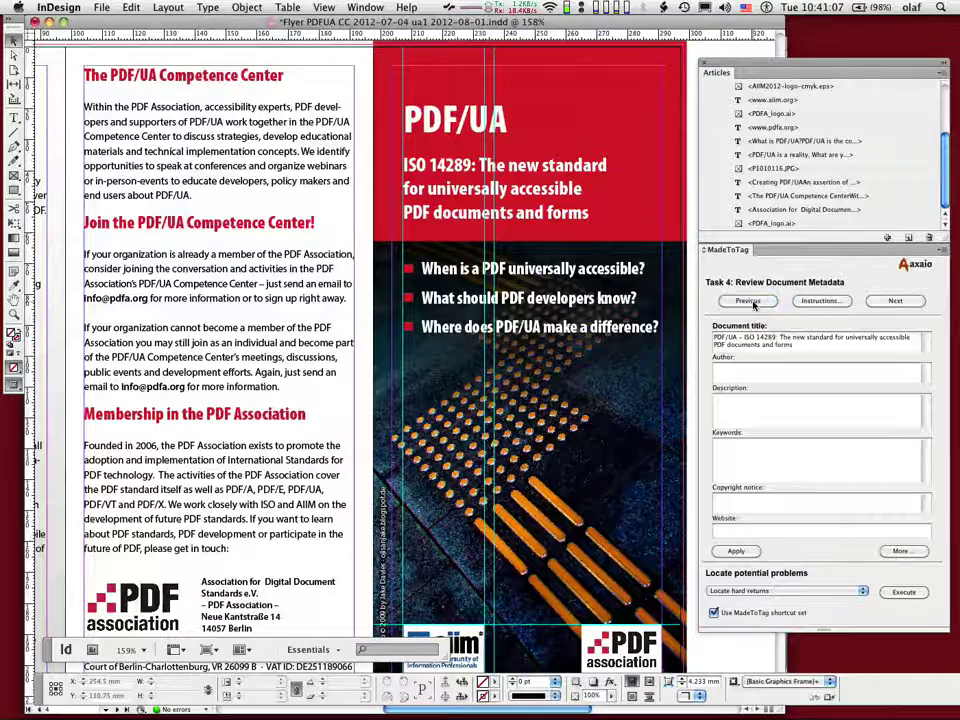
left_click(886, 302)
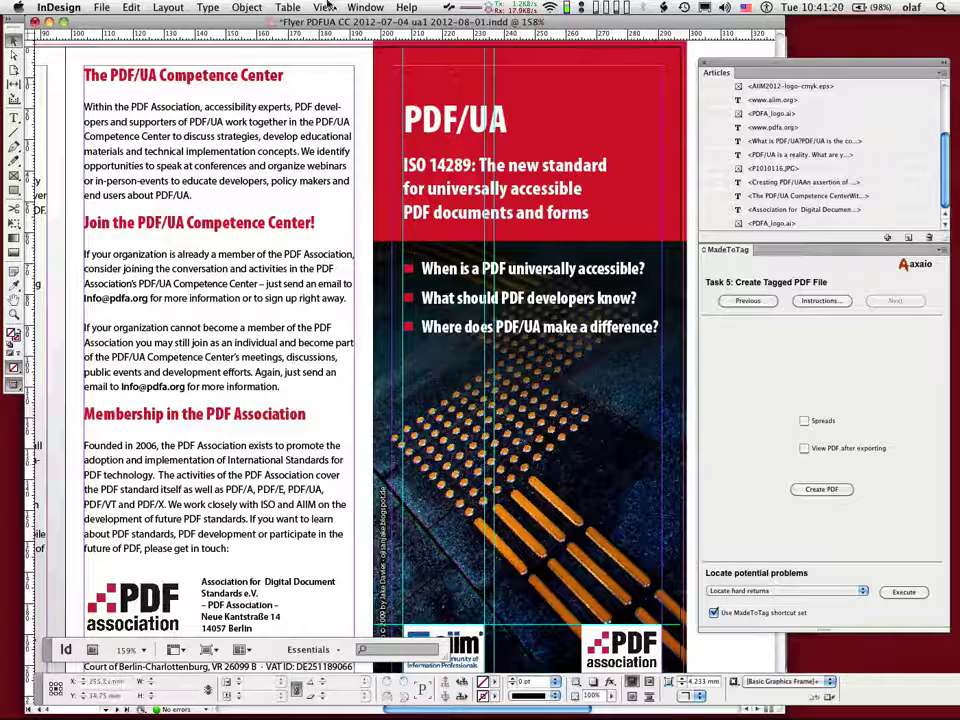
left_click(100, 8)
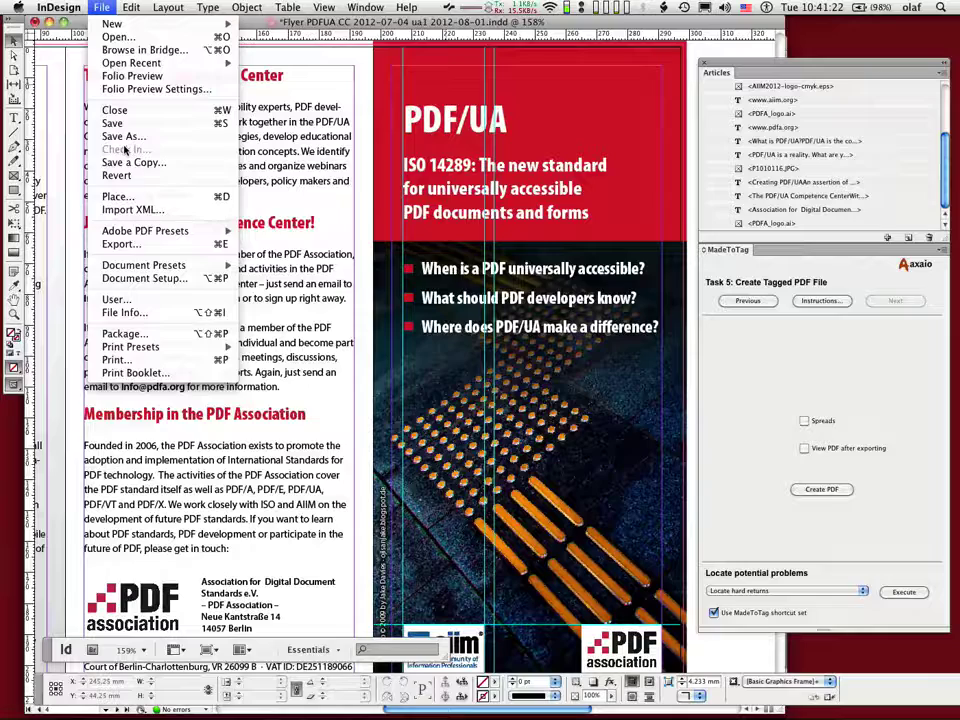
Step: Start a File > Export of the flyer, keeping Adobe PDF (Interactive) as the format
left_click(137, 246)
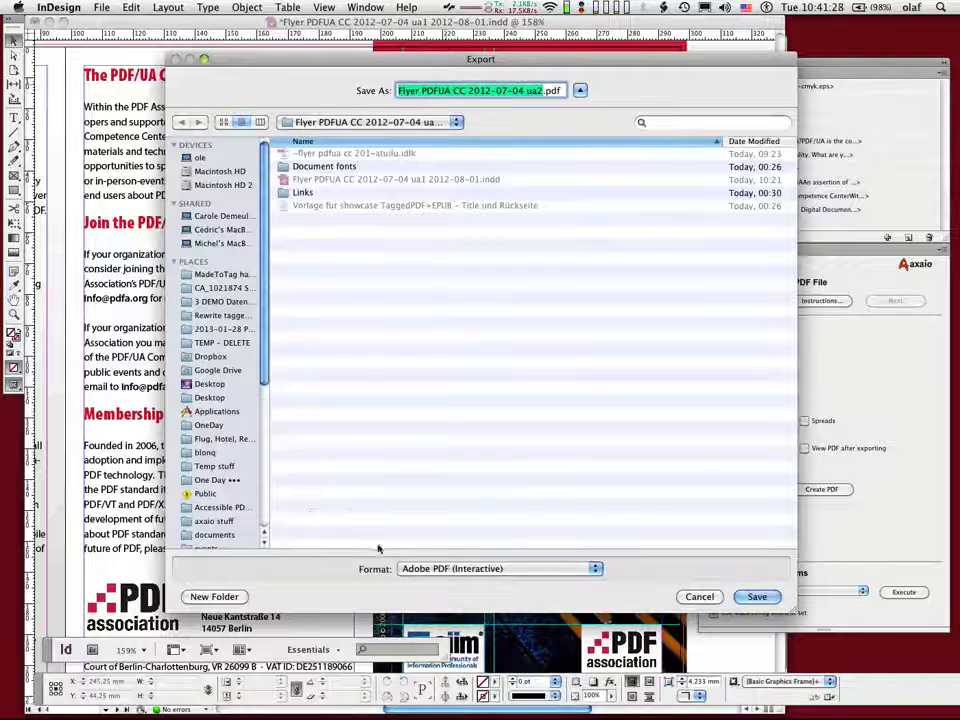
left_click(510, 569)
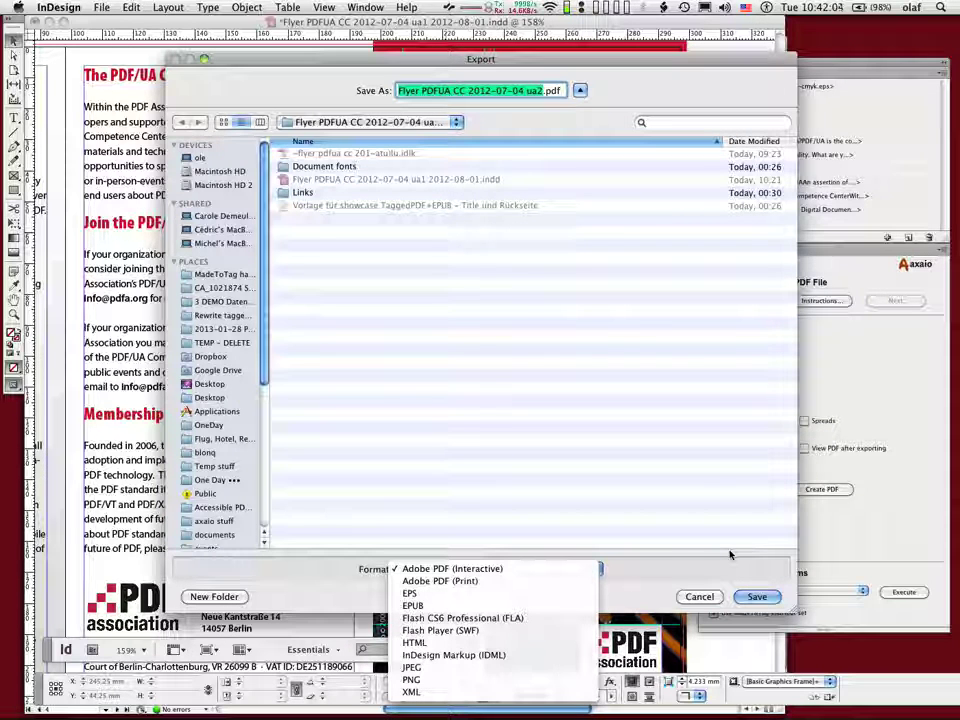
left_click(577, 568)
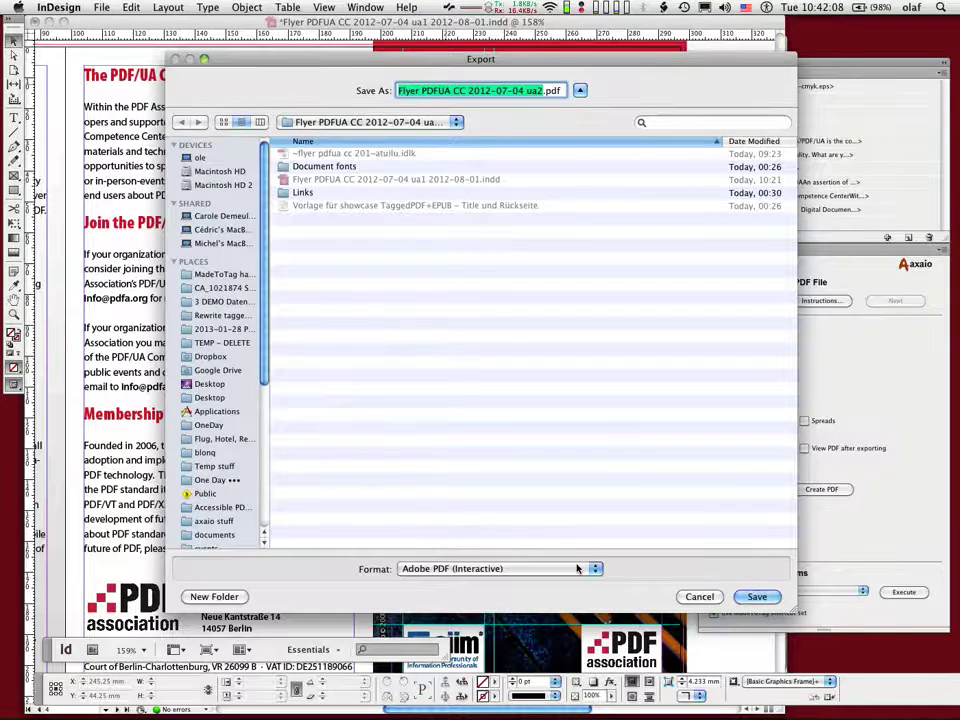
Step: Accept the name 'Flyer PDFUA CC 2012-07-04 ua2.pdf' to reach the Export to Interactive PDF options
key("Return")
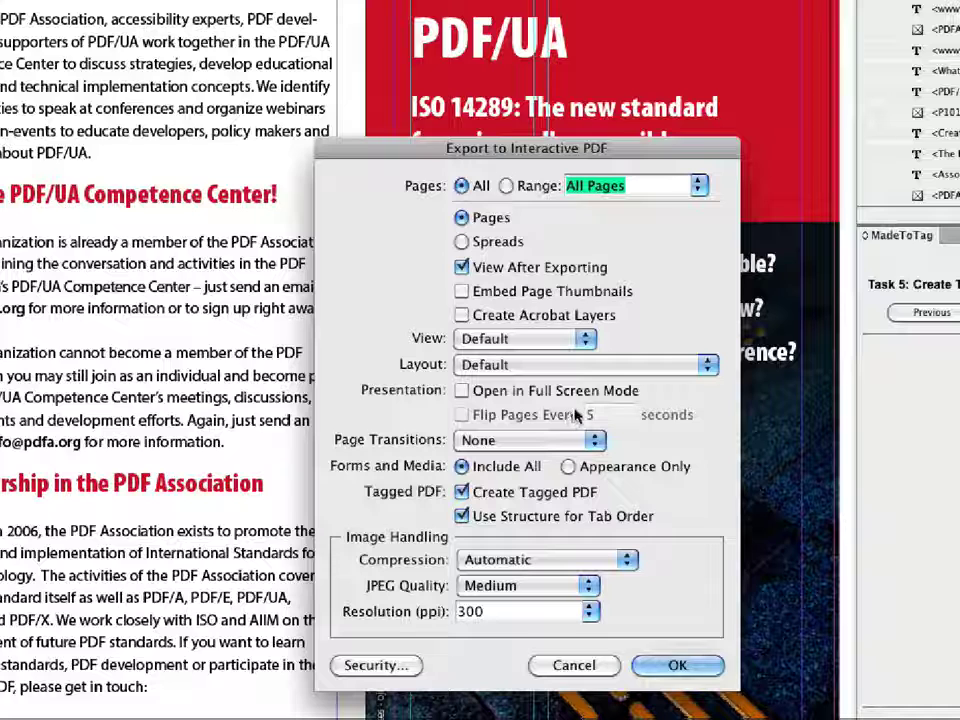
left_click(500, 345)
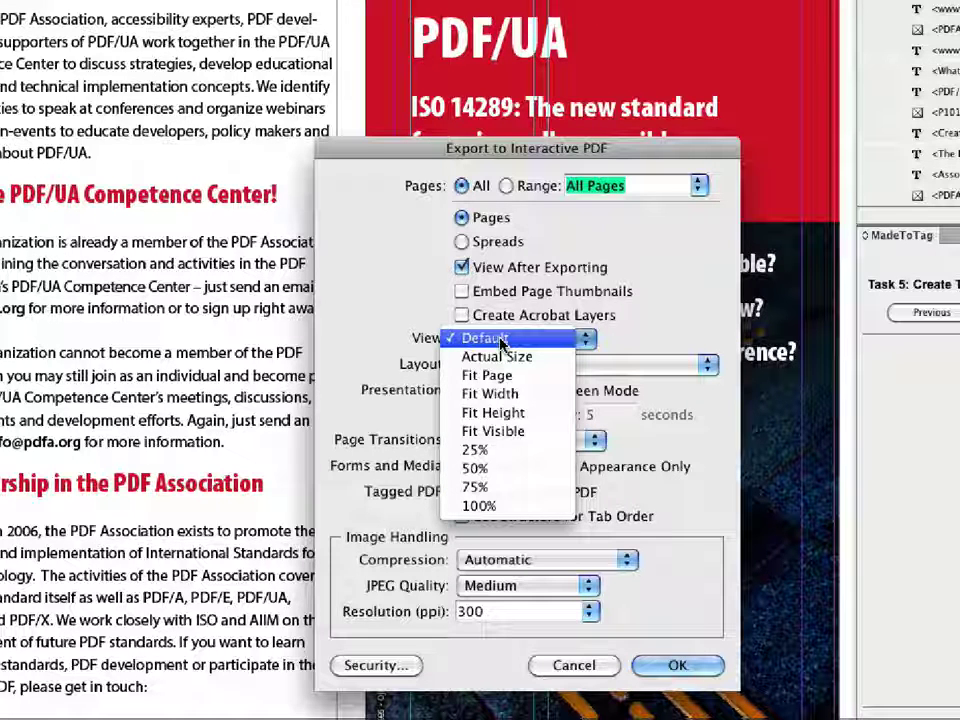
left_click(403, 343)
left_click(503, 366)
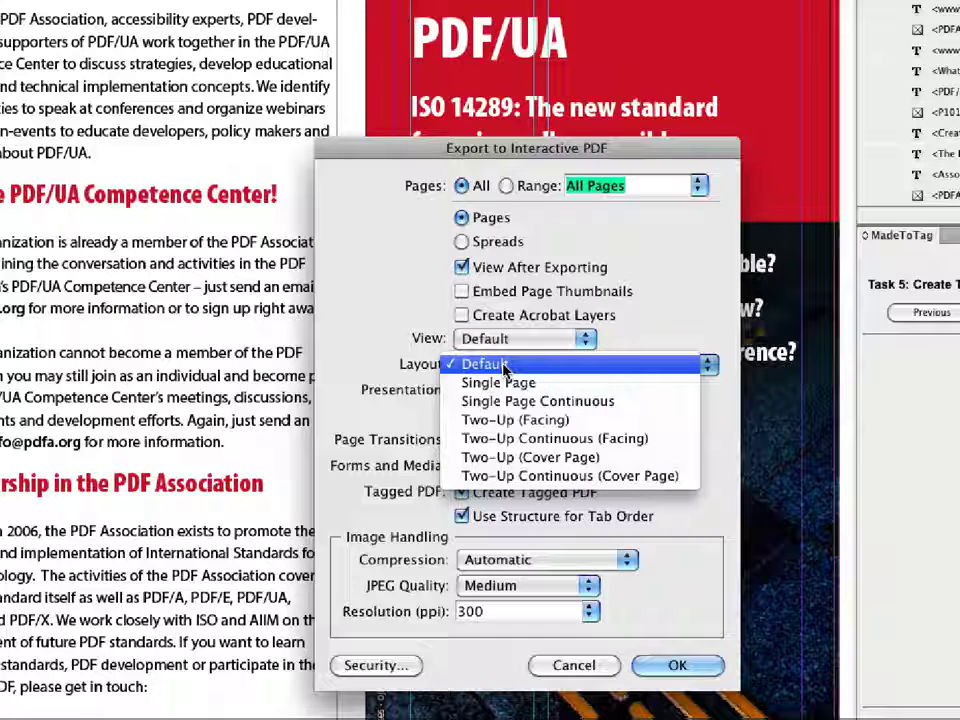
left_click(338, 338)
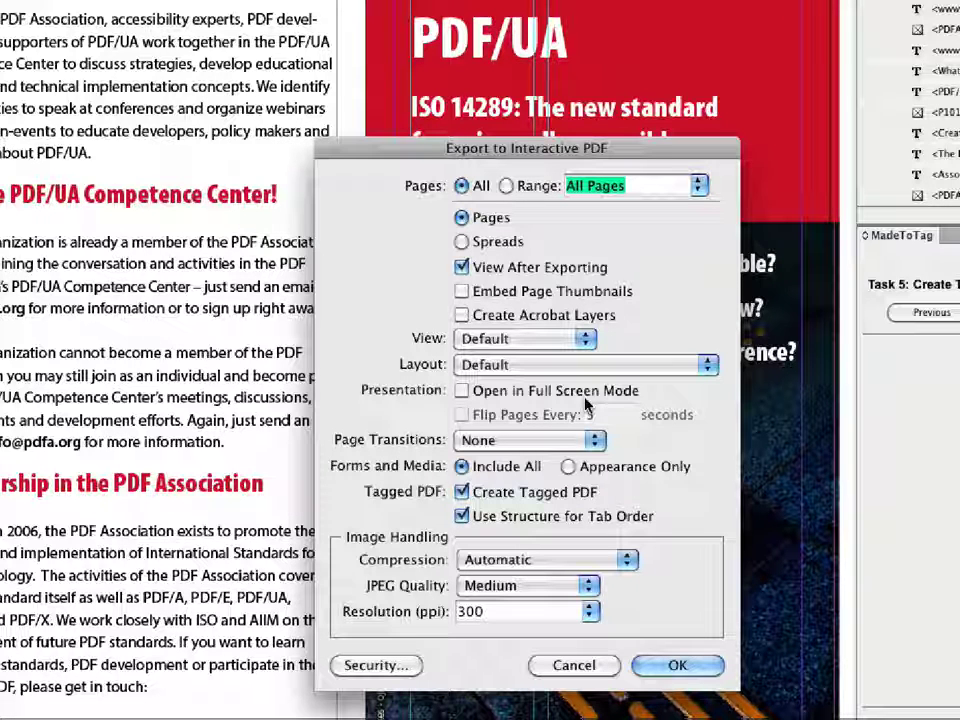
left_click(468, 367)
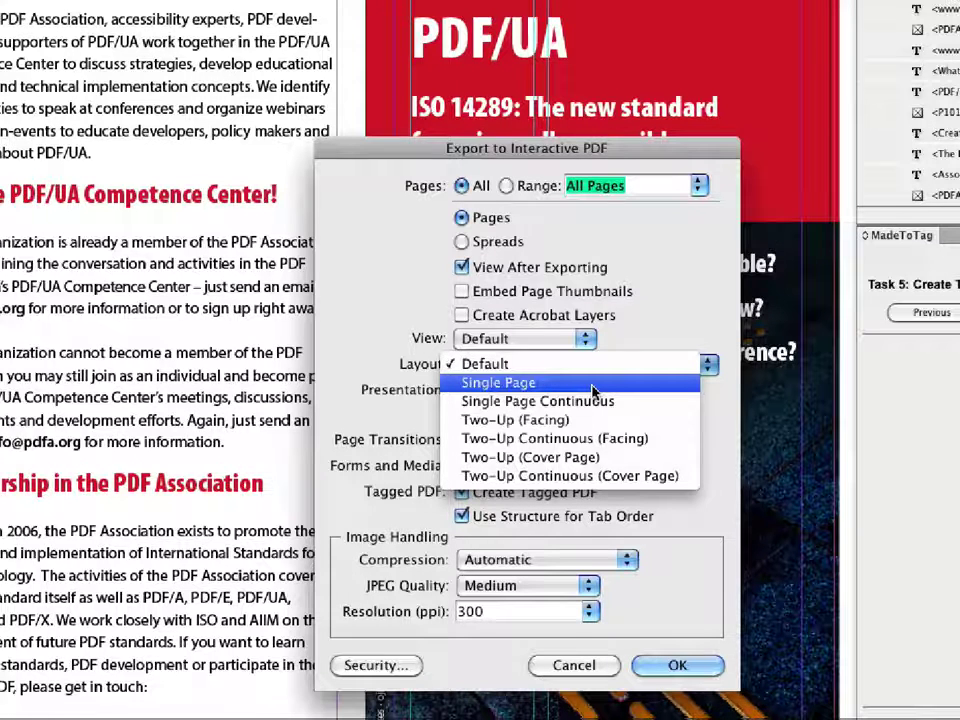
left_click(436, 432)
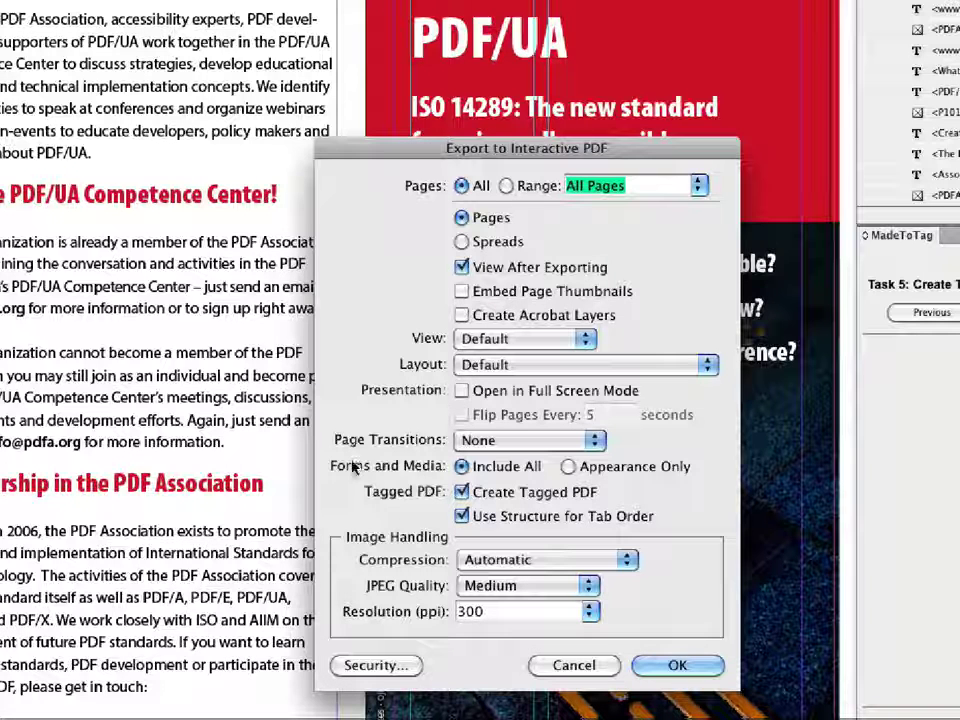
left_click(461, 516)
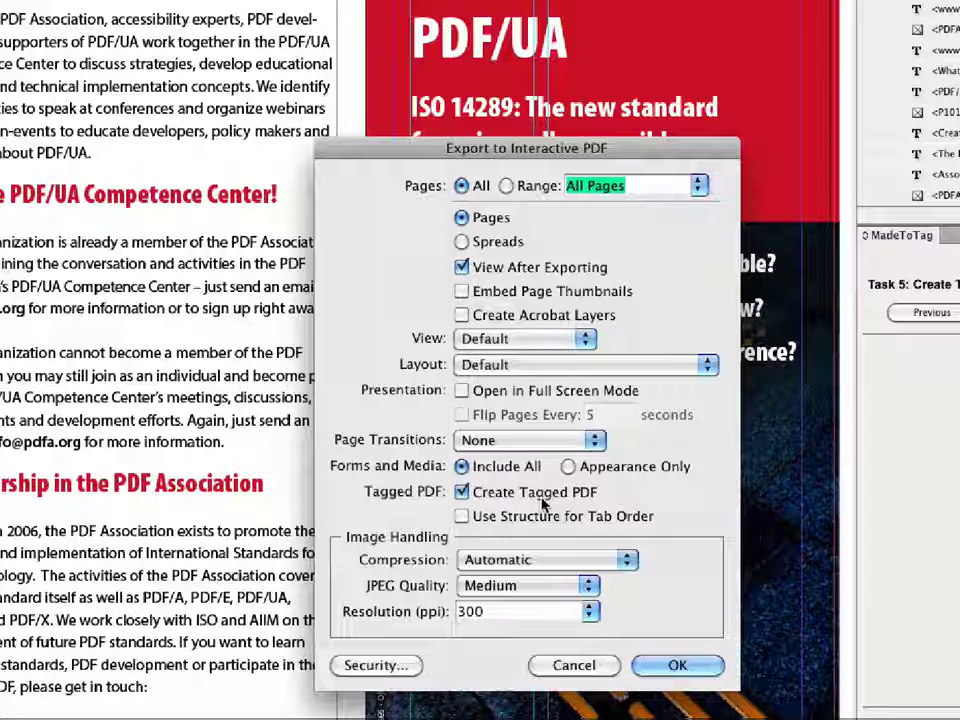
left_click(463, 516)
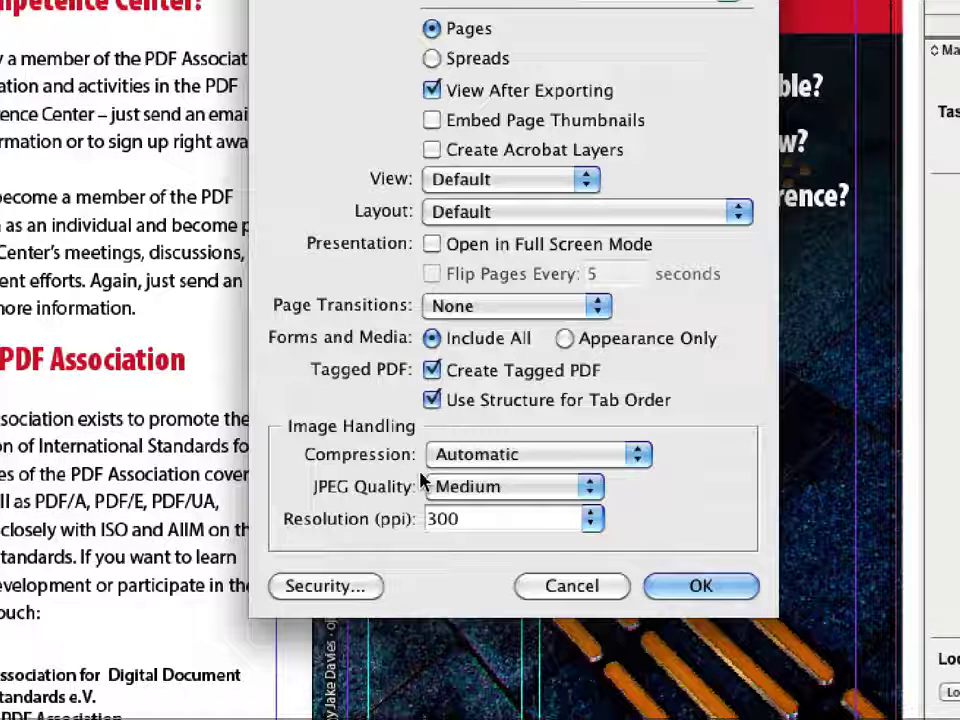
Step: Replace the 300 ppi resolution with 15 ppi, which raises the 72–300 range alert
left_click(590, 519)
left_click(444, 521)
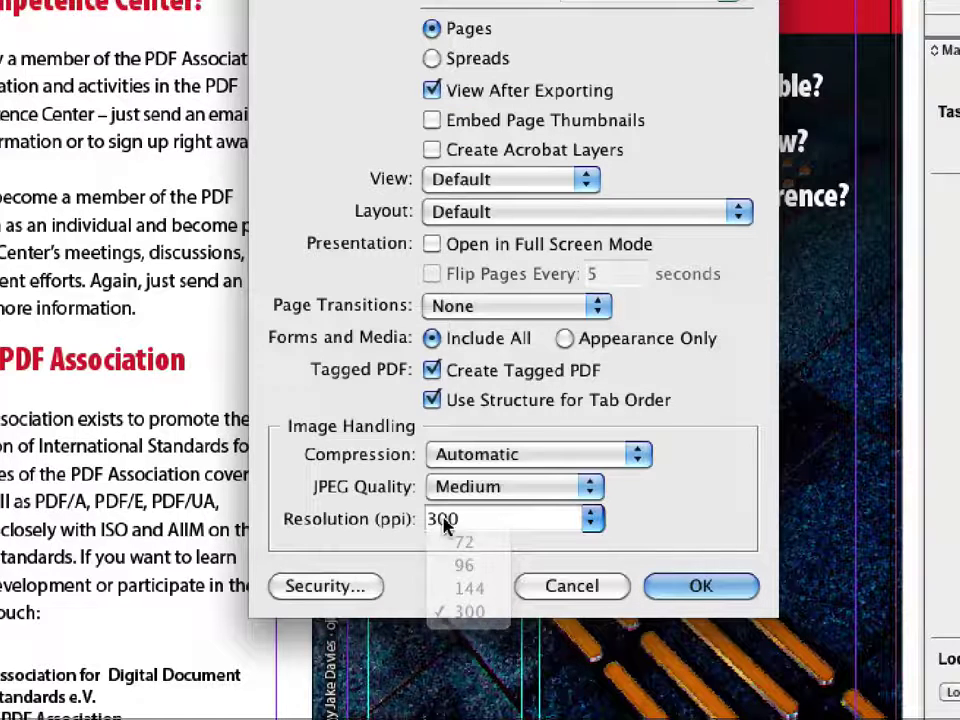
double_click(441, 522)
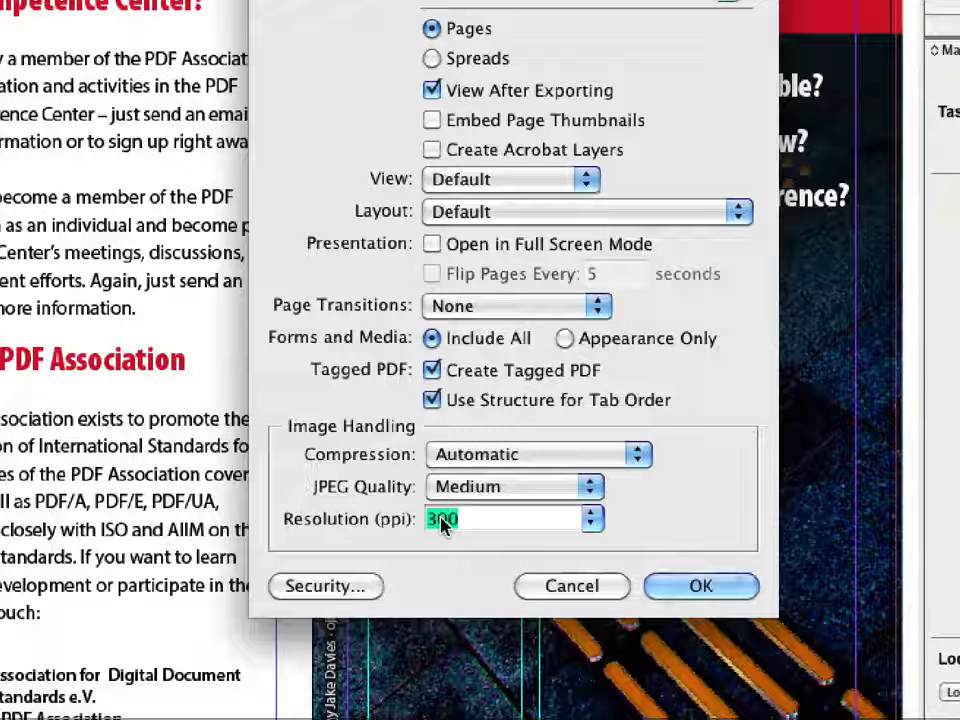
type("15")
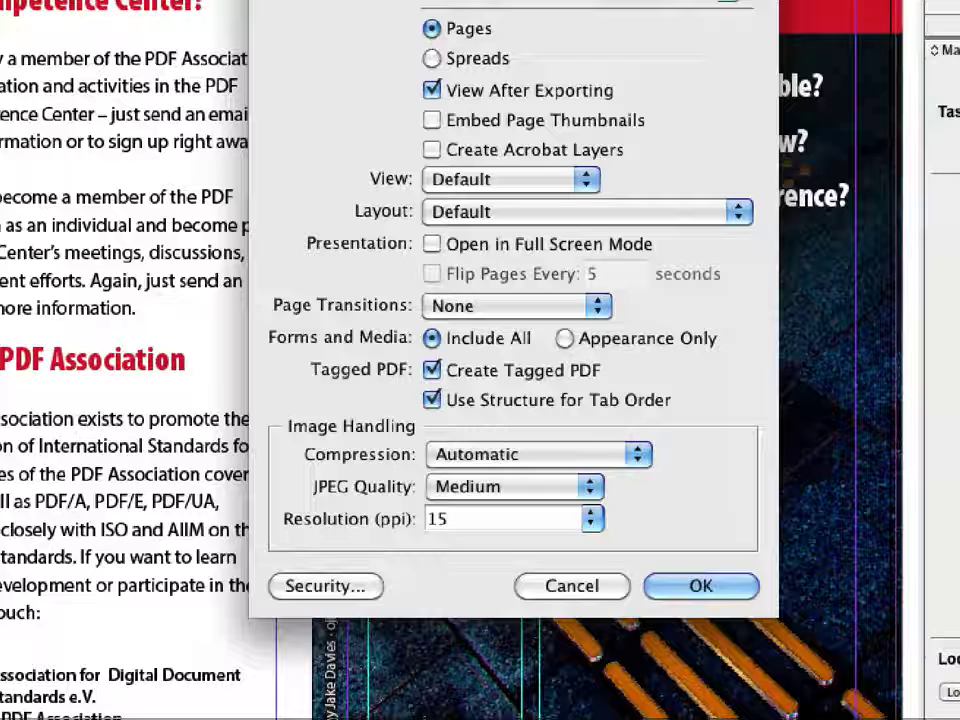
key("Tab")
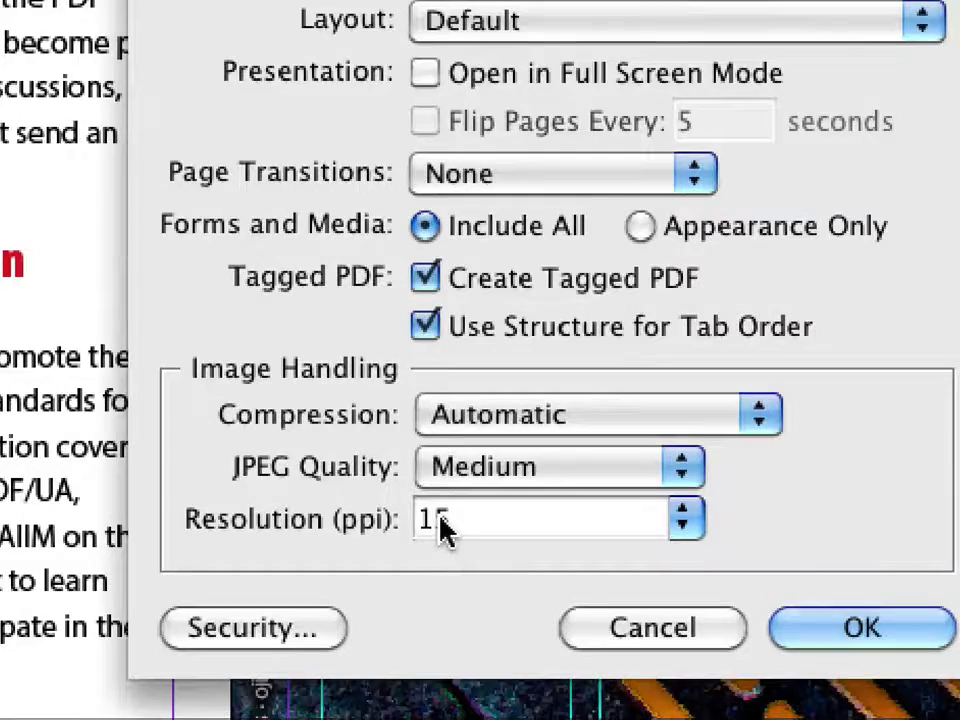
key("Tab")
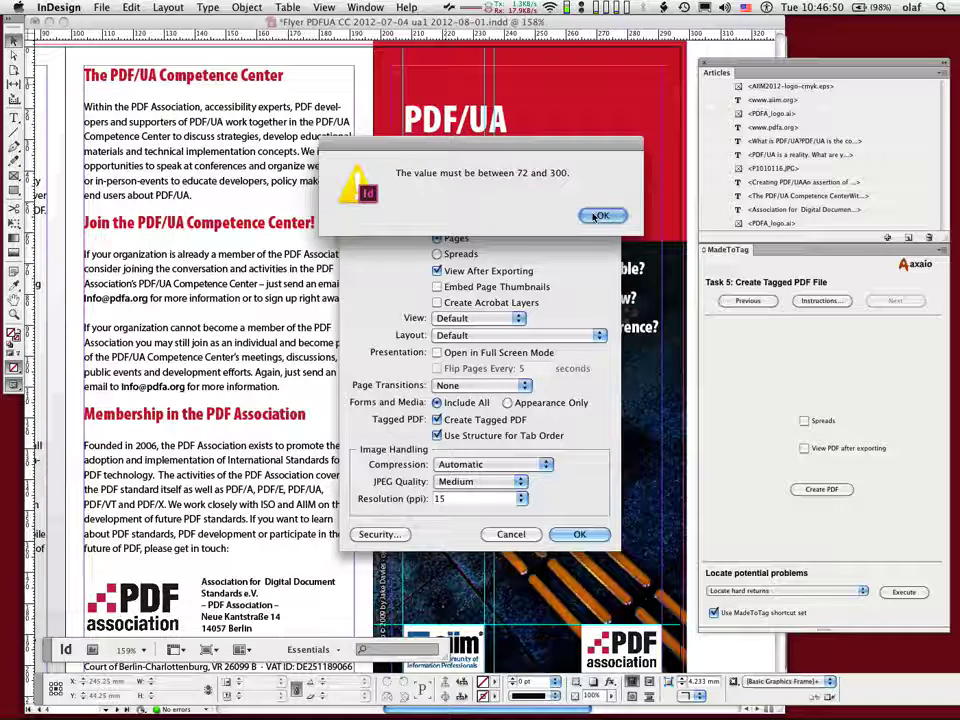
Step: Dismiss the range alert so resolution reverts to 300 ppi, then cancel the interactive PDF export
left_click(600, 216)
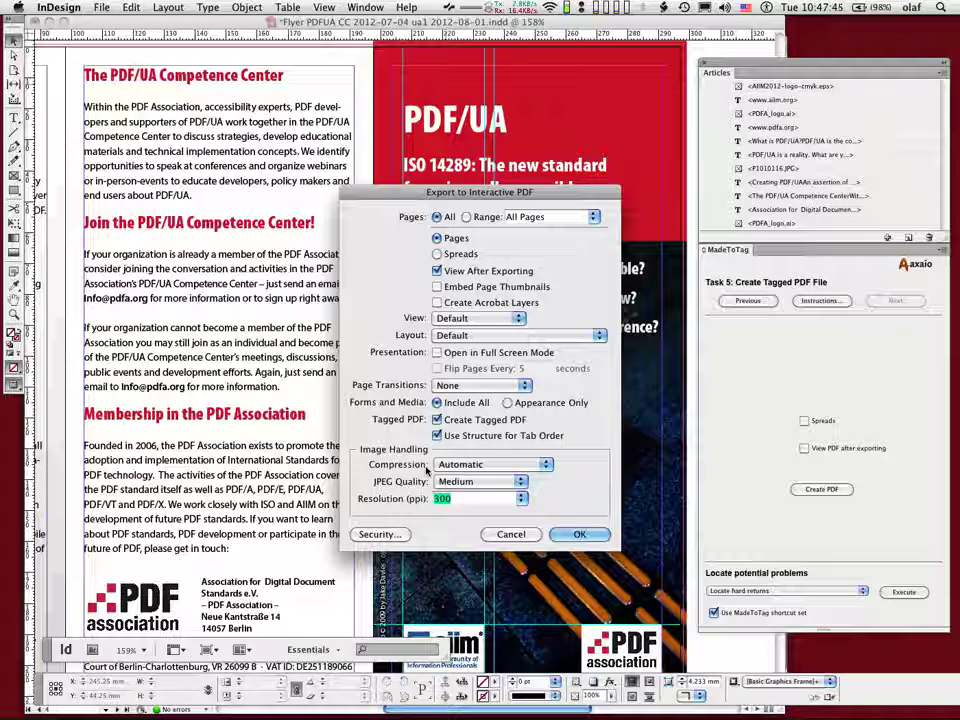
key("Escape")
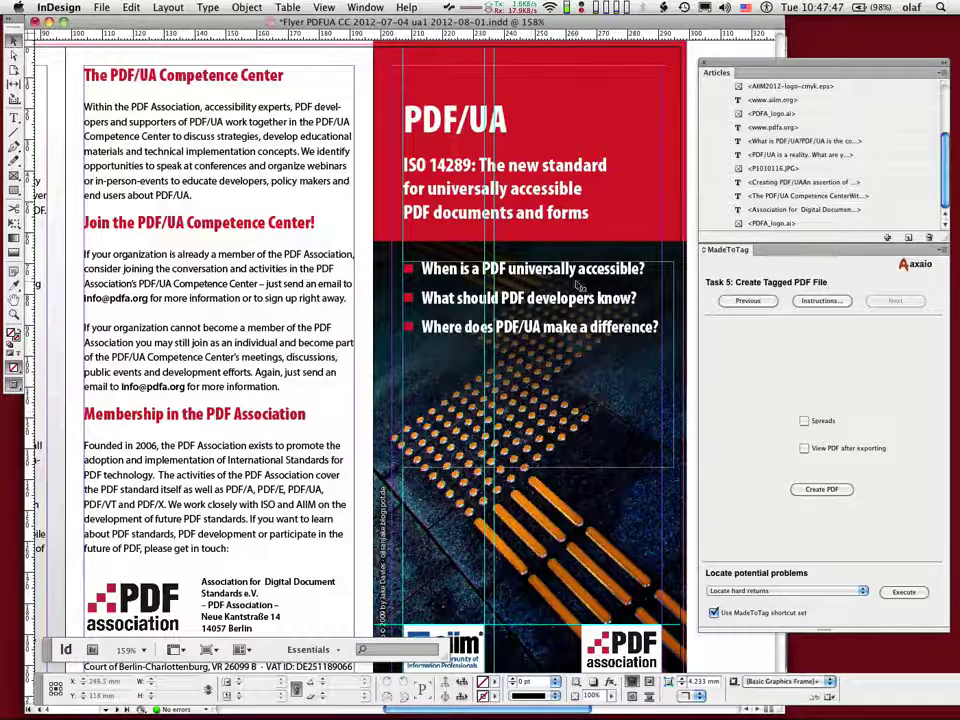
Step: Confirm in the Articles panel menu that Use for Reading Order in Tagged PDF is checked
left_click(943, 73)
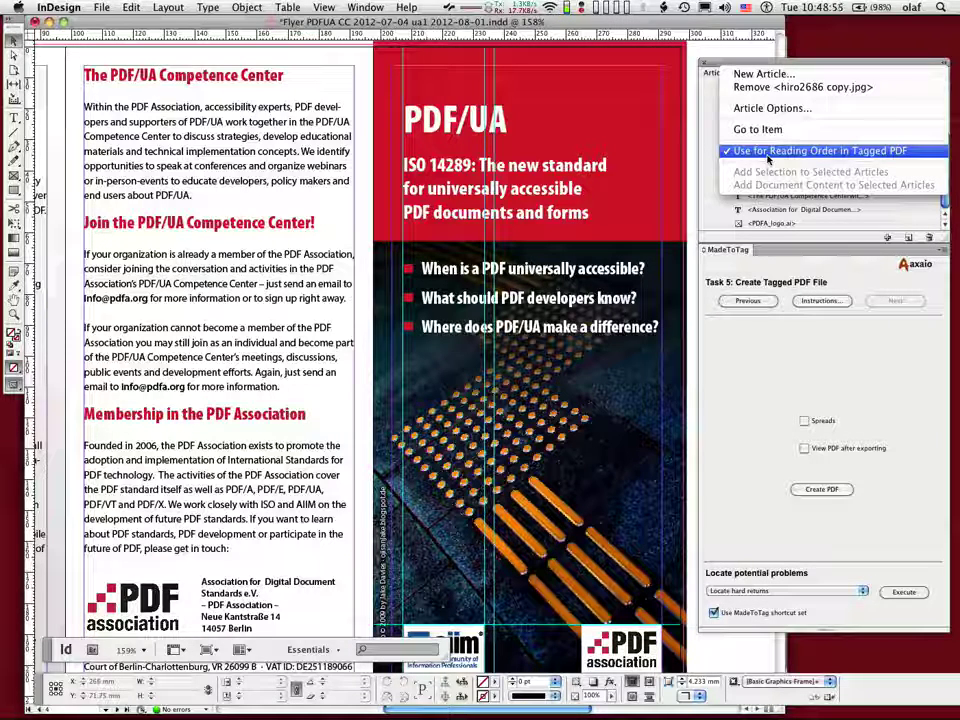
Step: Dismiss the Articles panel menu, leaving the reading-order setting as it was
left_click(757, 365)
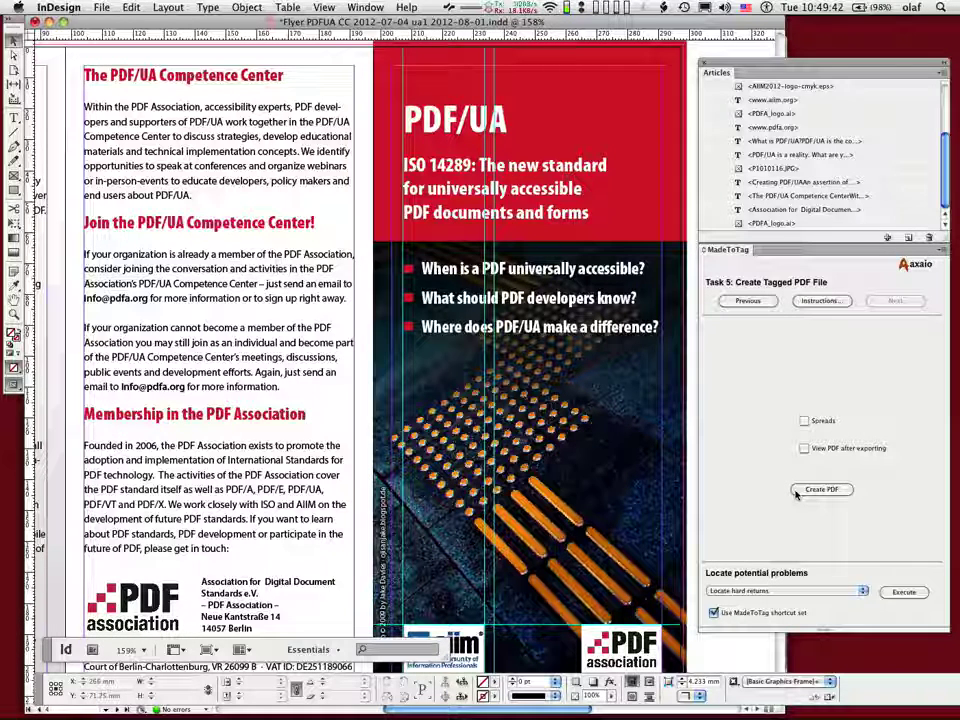
Step: Enable Spreads and View PDF after exporting in MadeToTag's Task 5
left_click(821, 489)
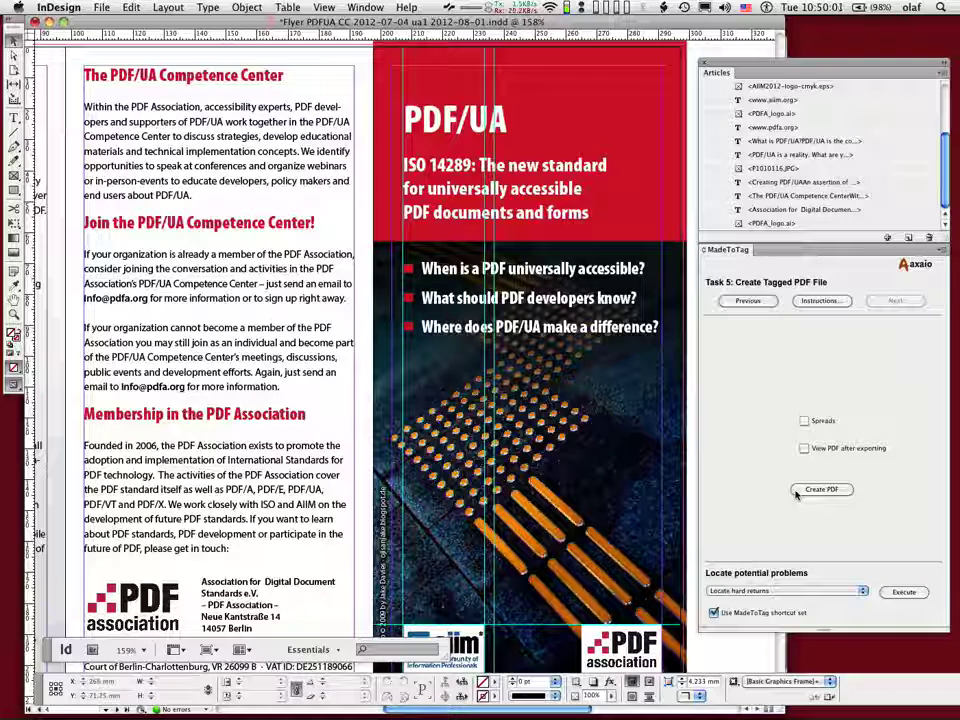
left_click(805, 422)
left_click(805, 449)
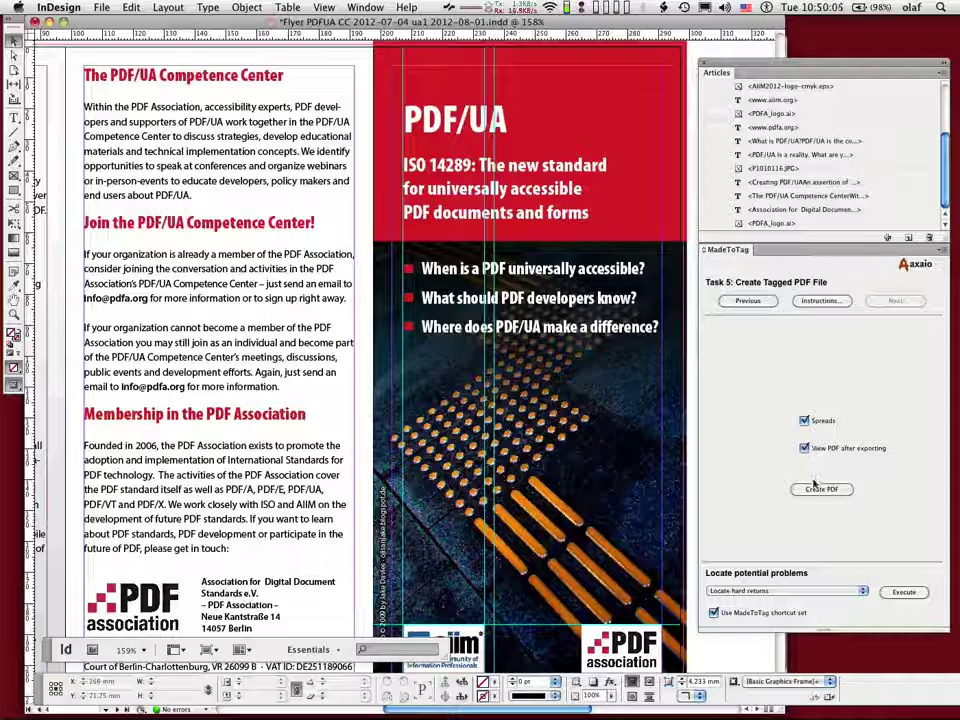
Step: Create the tagged PDF, adding 'Krakow' to the file name and saving in the current folder
left_click(815, 490)
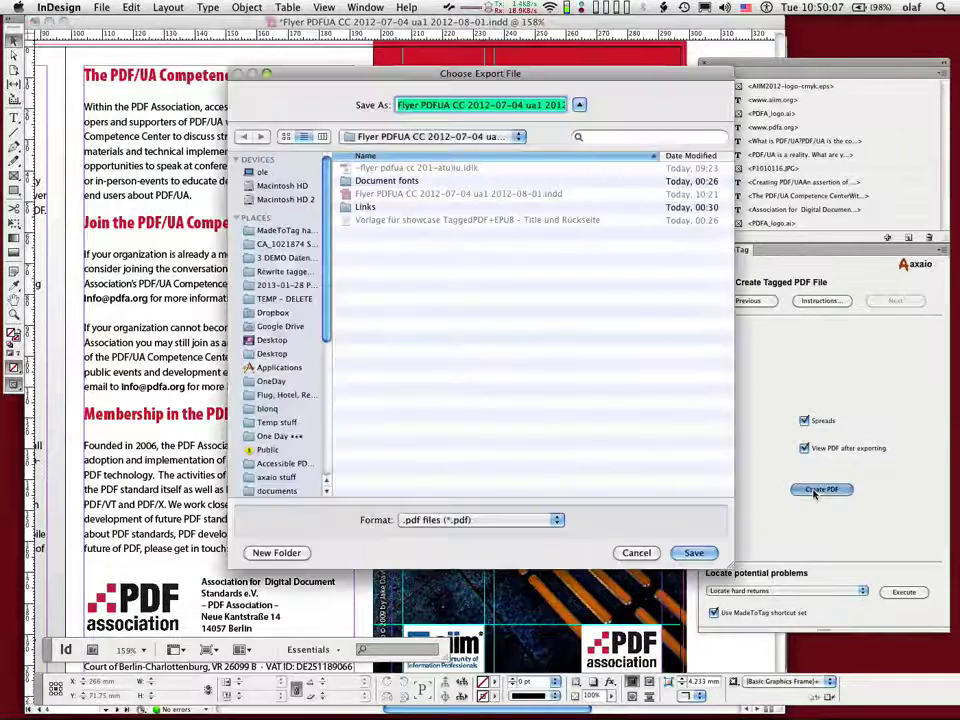
key("Right")
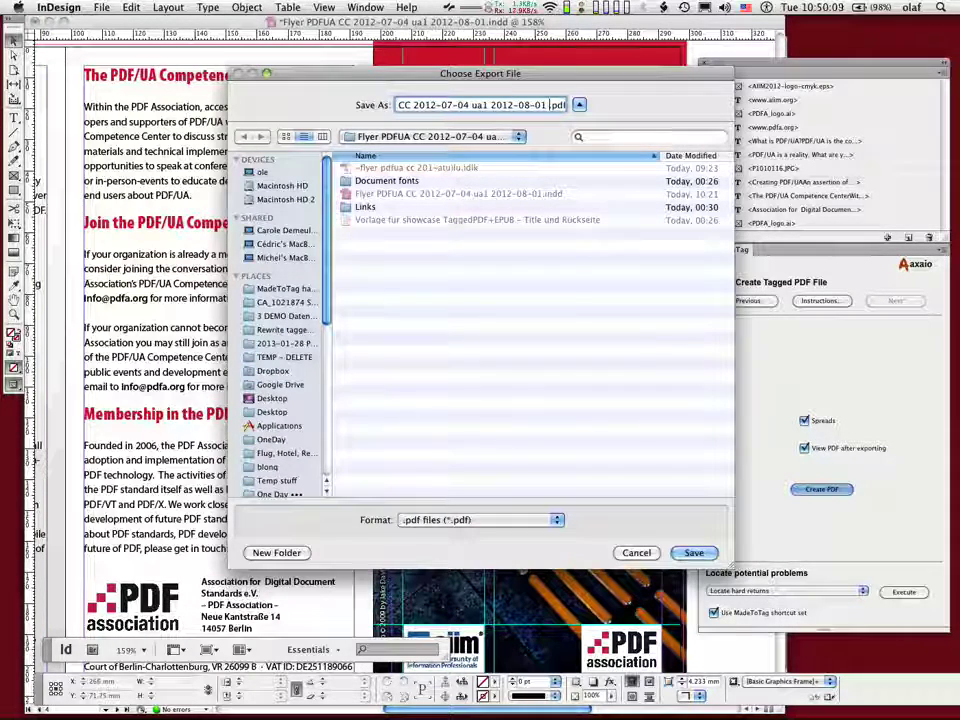
type("Krakow")
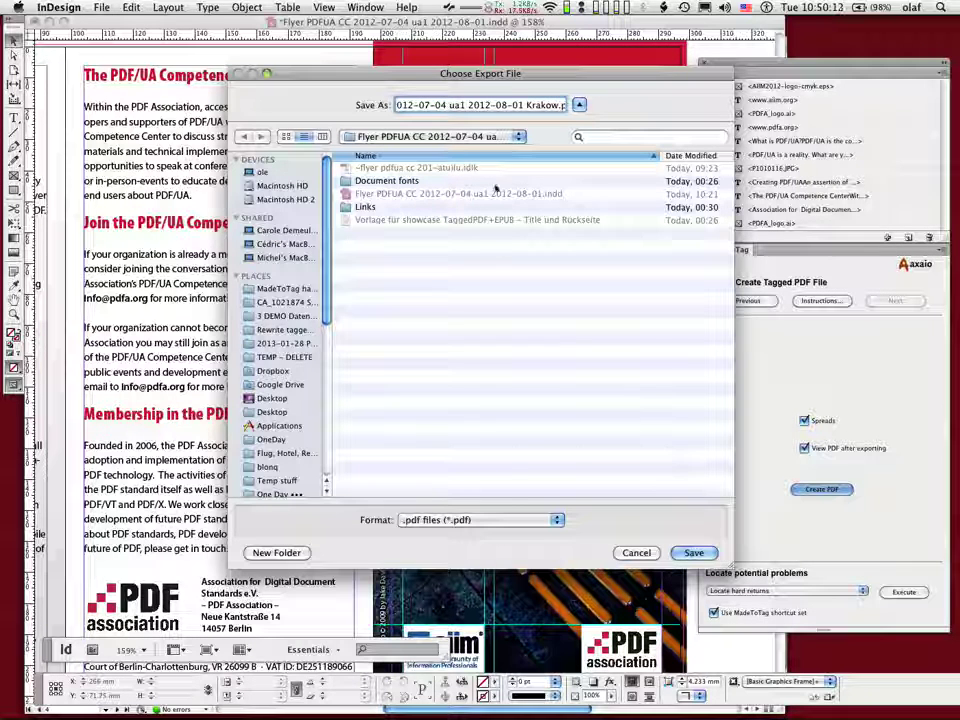
left_click(474, 139)
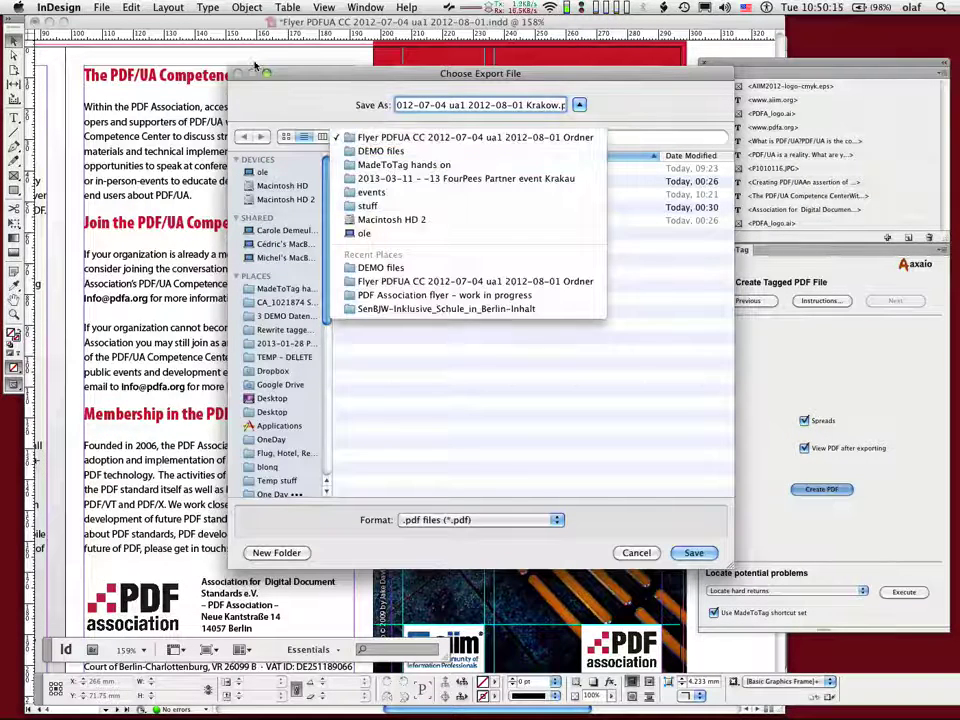
left_click(474, 138)
key("Return")
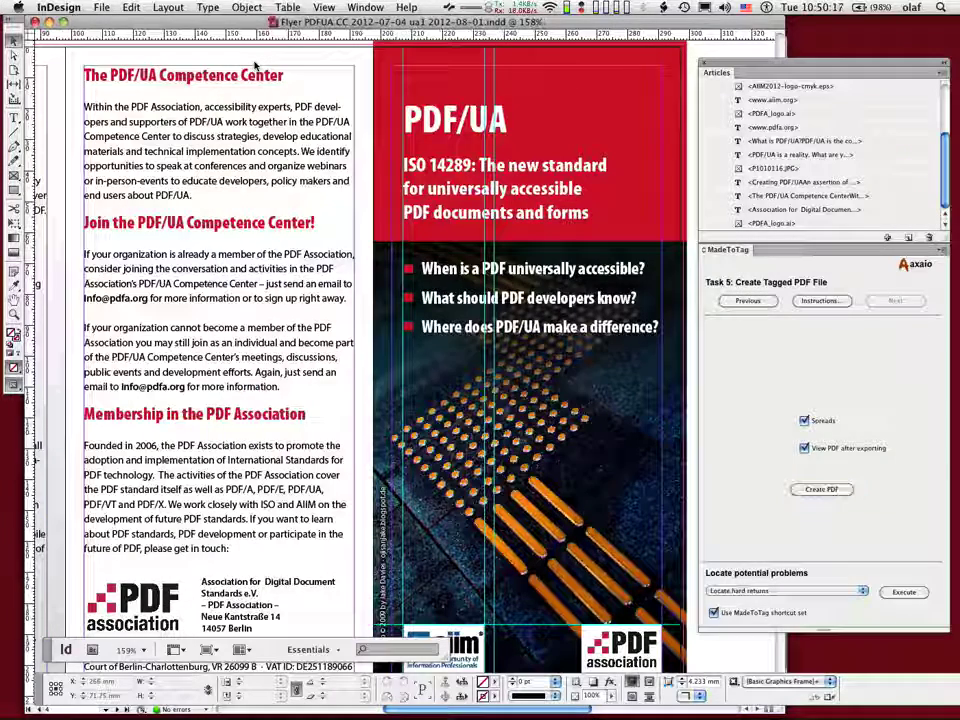